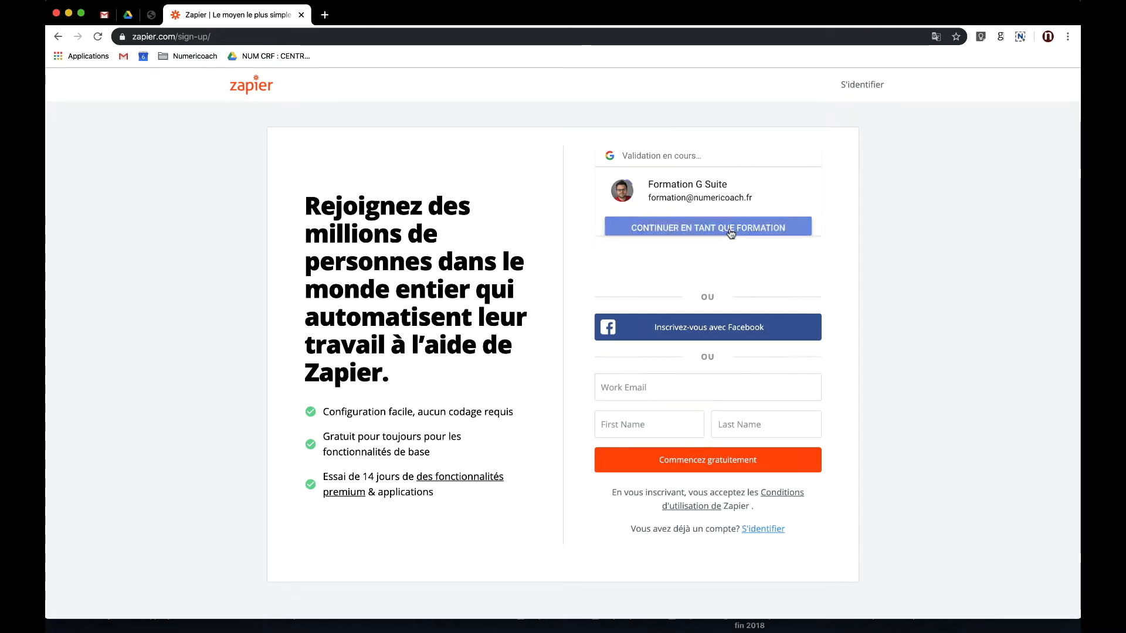
Step: Complete the account onboarding with Gmail and the listed Google apps selected as the applications in use
left_click(558, 332)
left_click(837, 350)
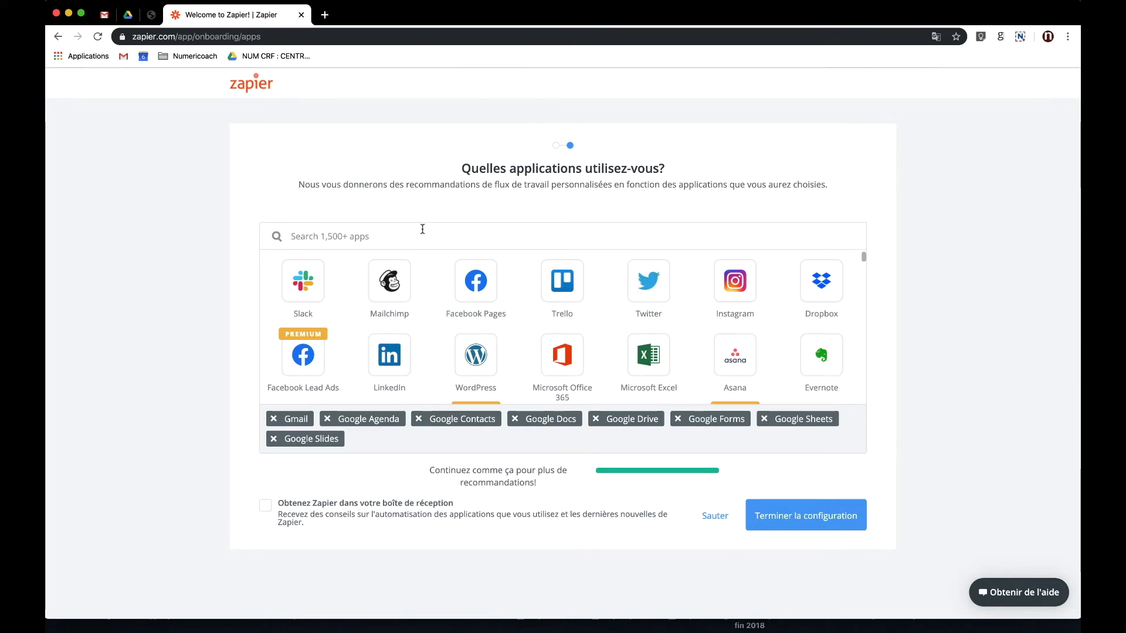
scroll(448, 305, "down", 5)
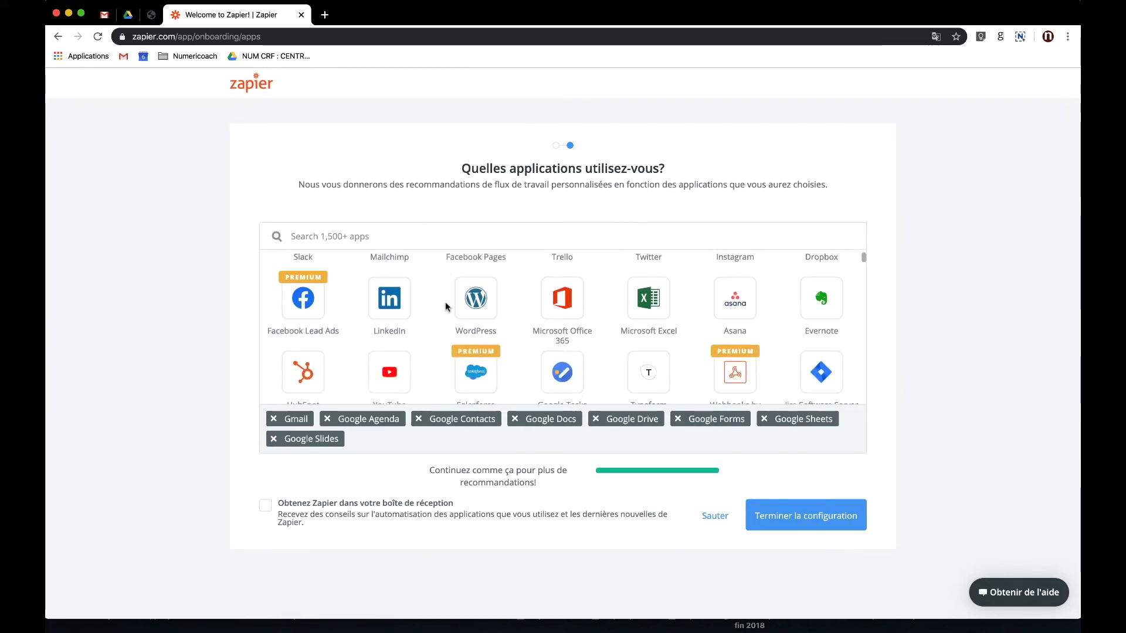
scroll(447, 304, "up", 5)
left_click(809, 518)
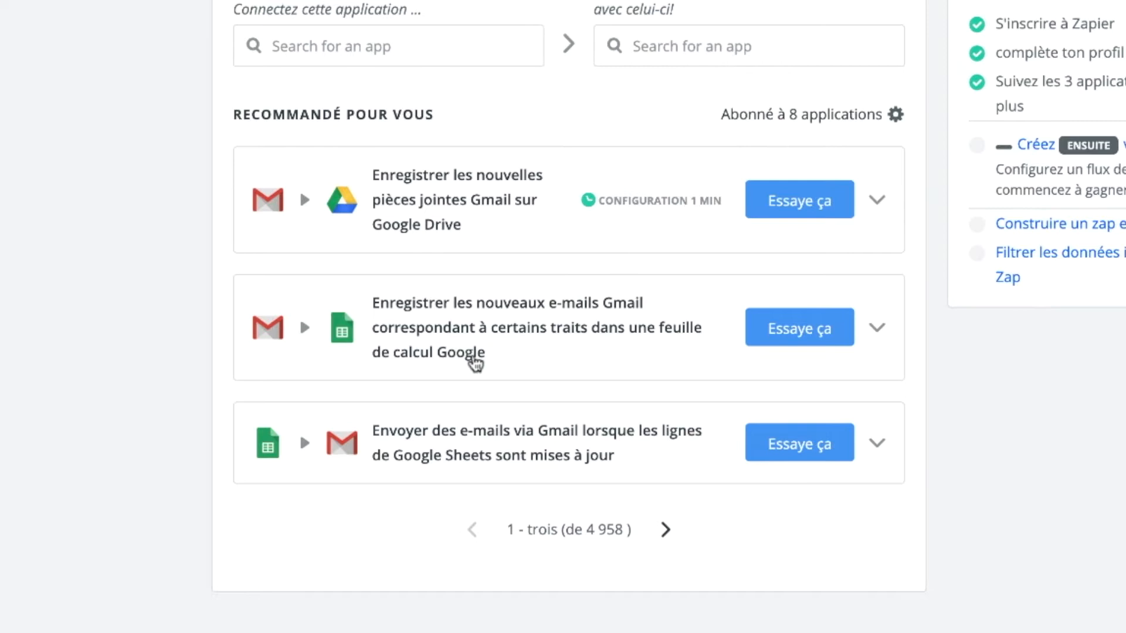
Step: Browse the first pages of recommended Zaps for the followed applications
scroll(473, 358, "down", 2)
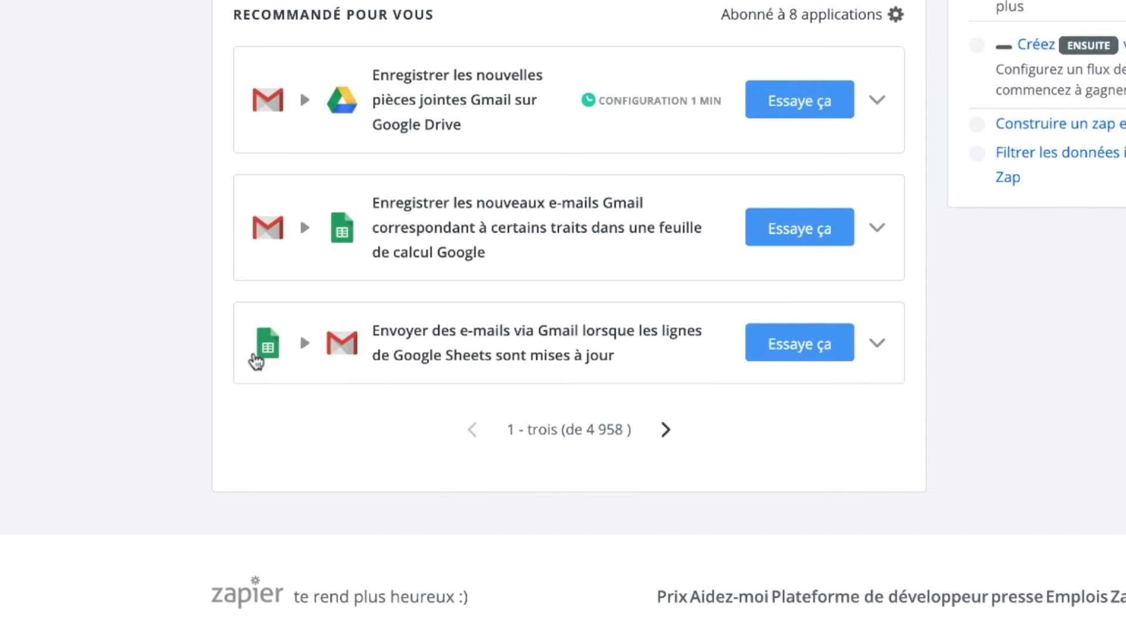
left_click(664, 431)
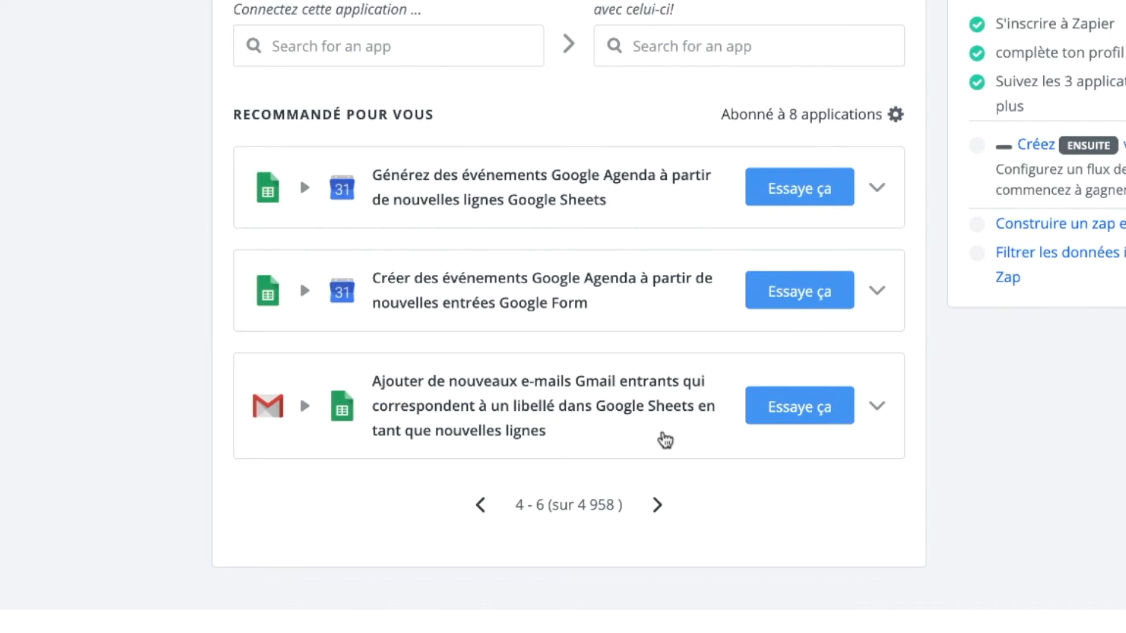
left_click(660, 503)
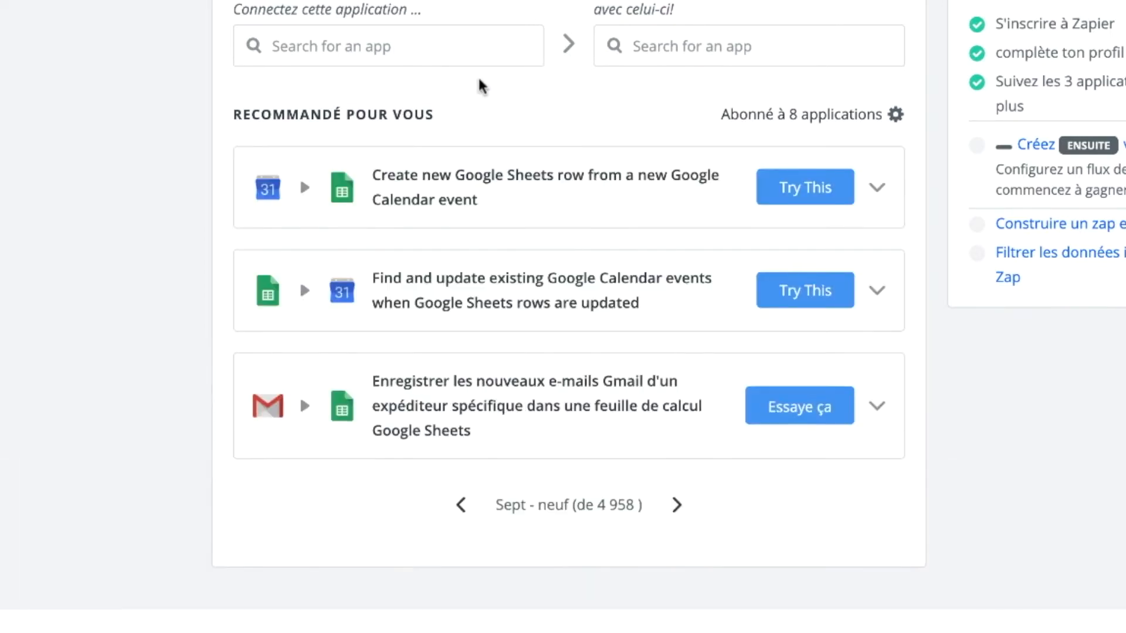
Step: Look up the suggested Zaps that connect Gmail with Trello
left_click(393, 48)
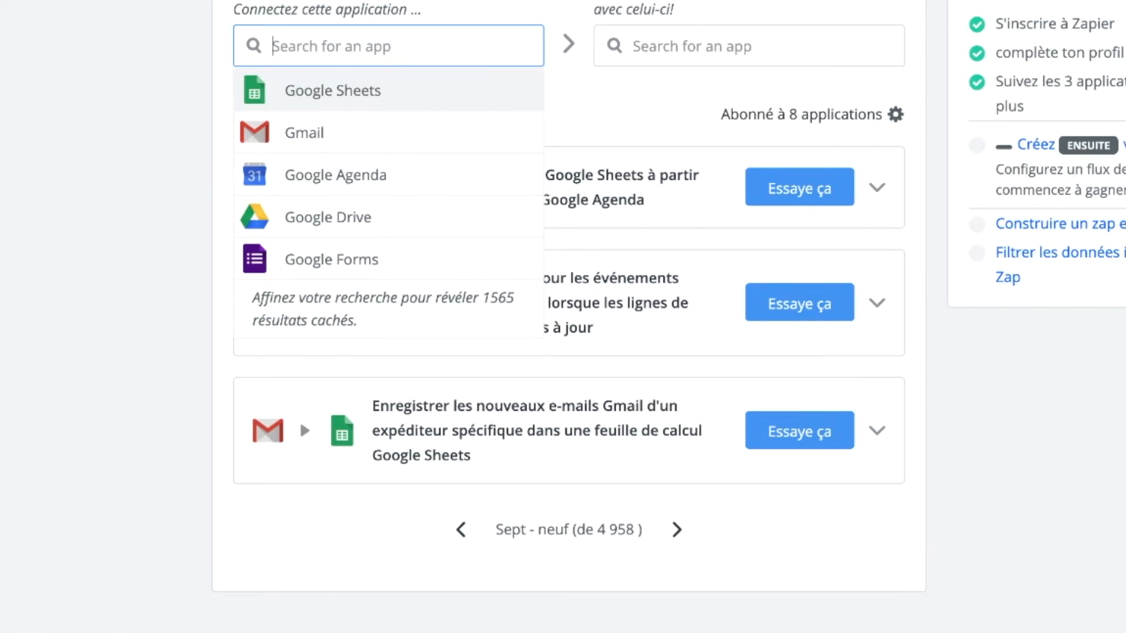
type("gmail")
left_click(392, 88)
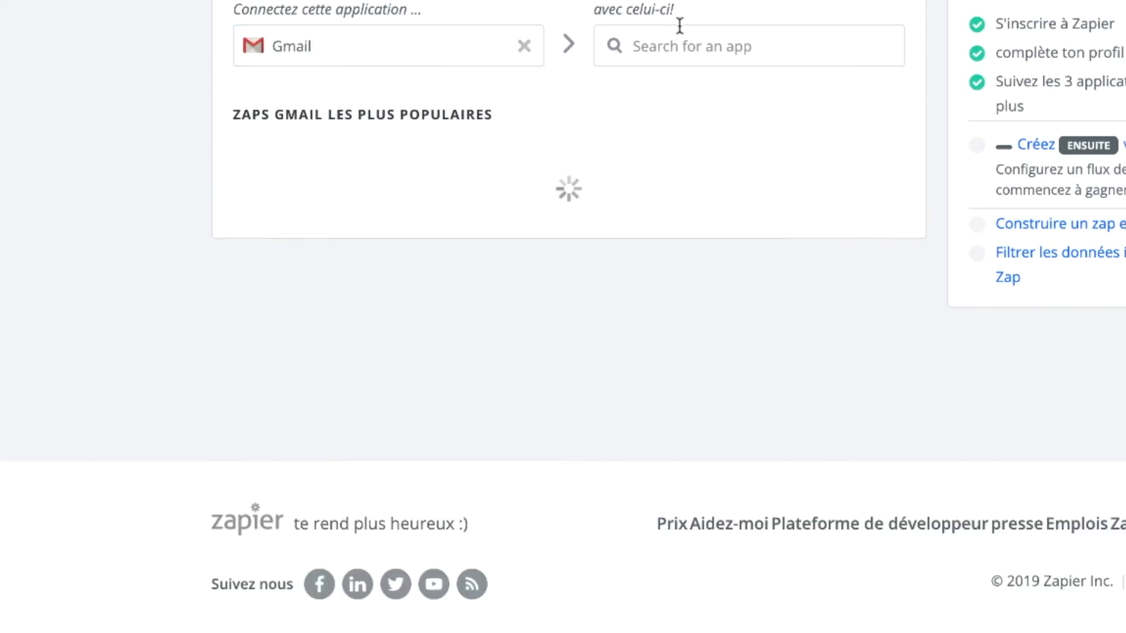
left_click(679, 42)
type("trel")
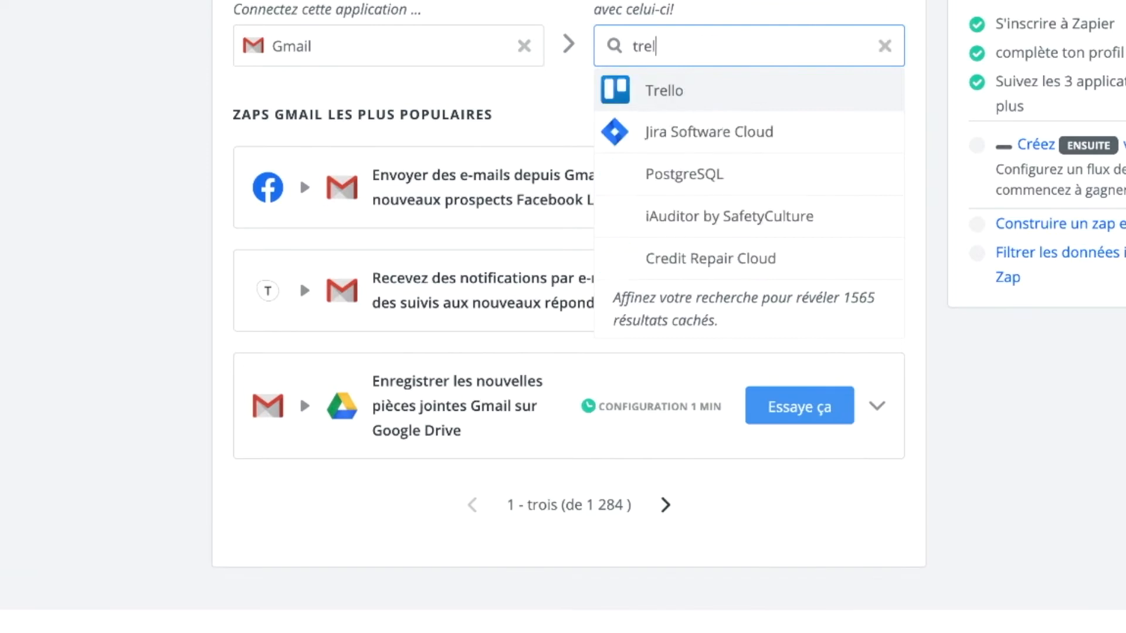
type("lo")
key("Return")
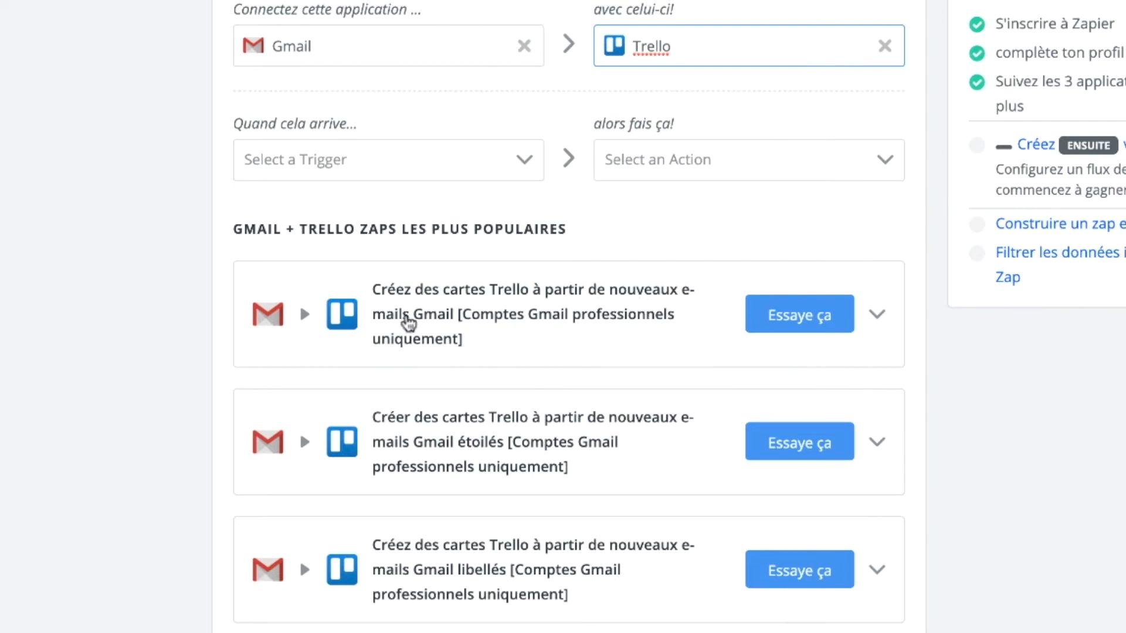
scroll(485, 332, "down", 3)
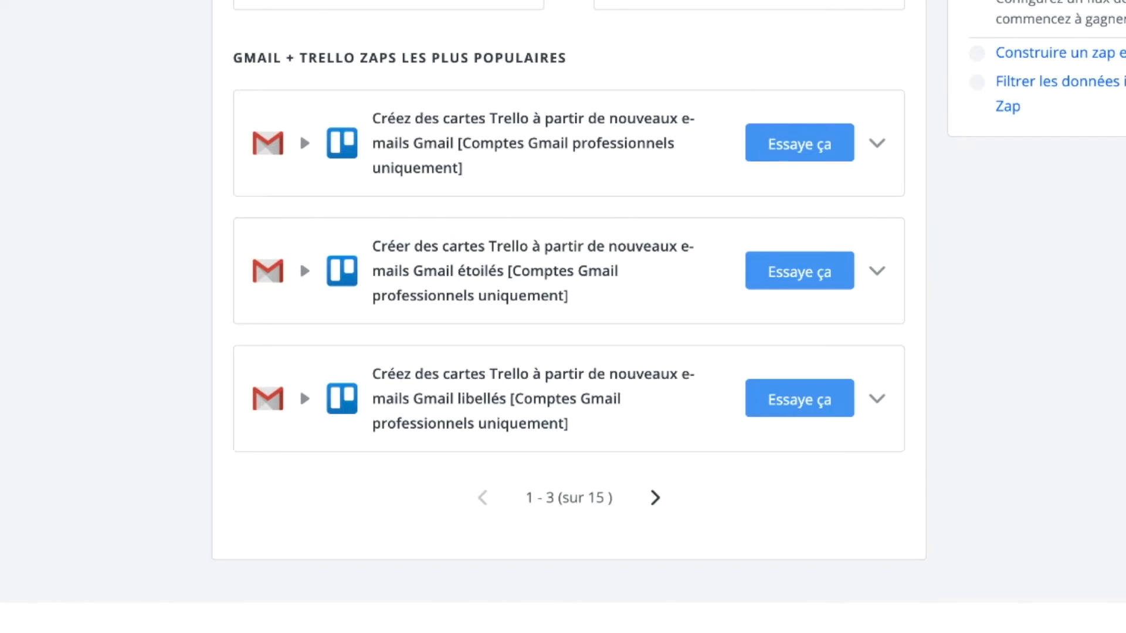
Step: Look up the suggested Zaps that connect Gmail with Todoist
left_click(749, 2)
type("todo")
key("Return")
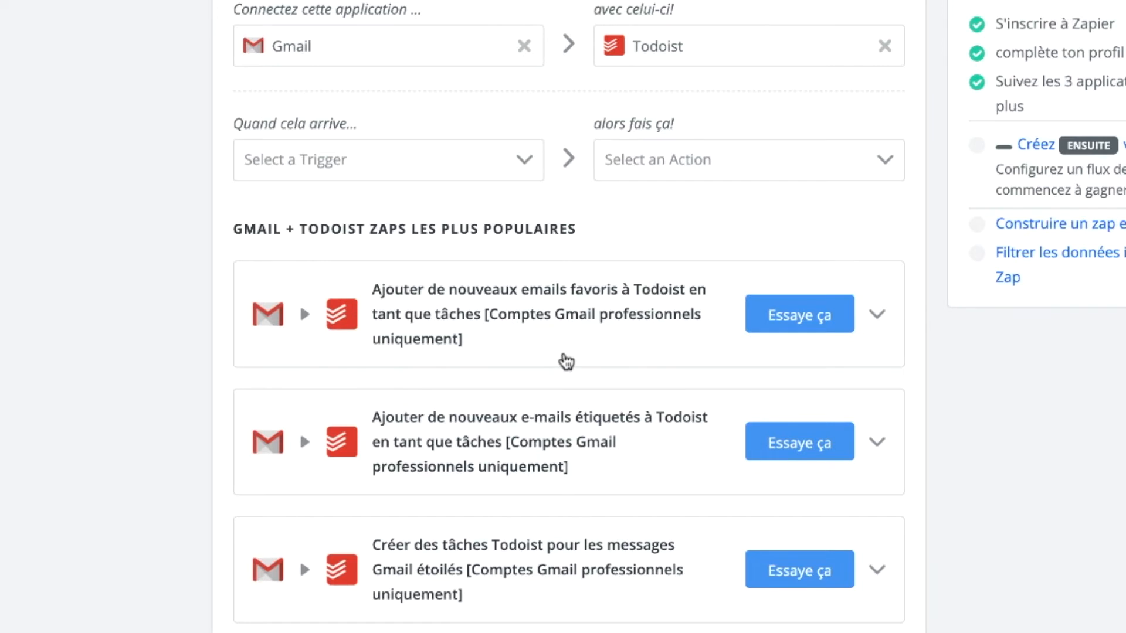
Step: Look up the suggested Zaps that connect Google Sheets with WordPress and review the proposed automations
left_click(766, 40)
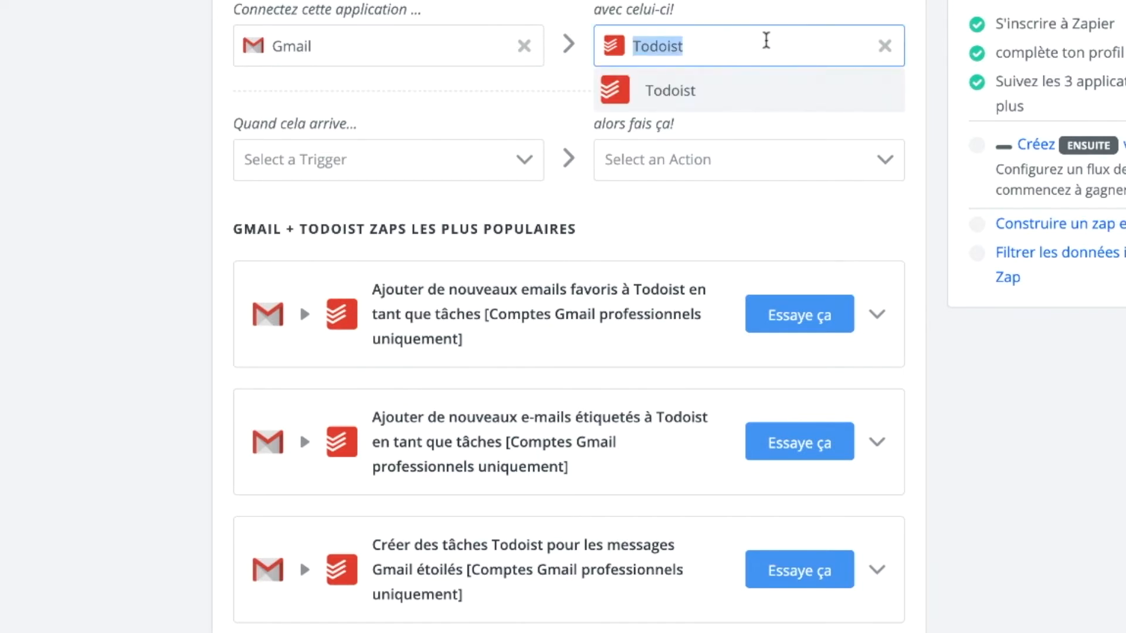
left_click(524, 46)
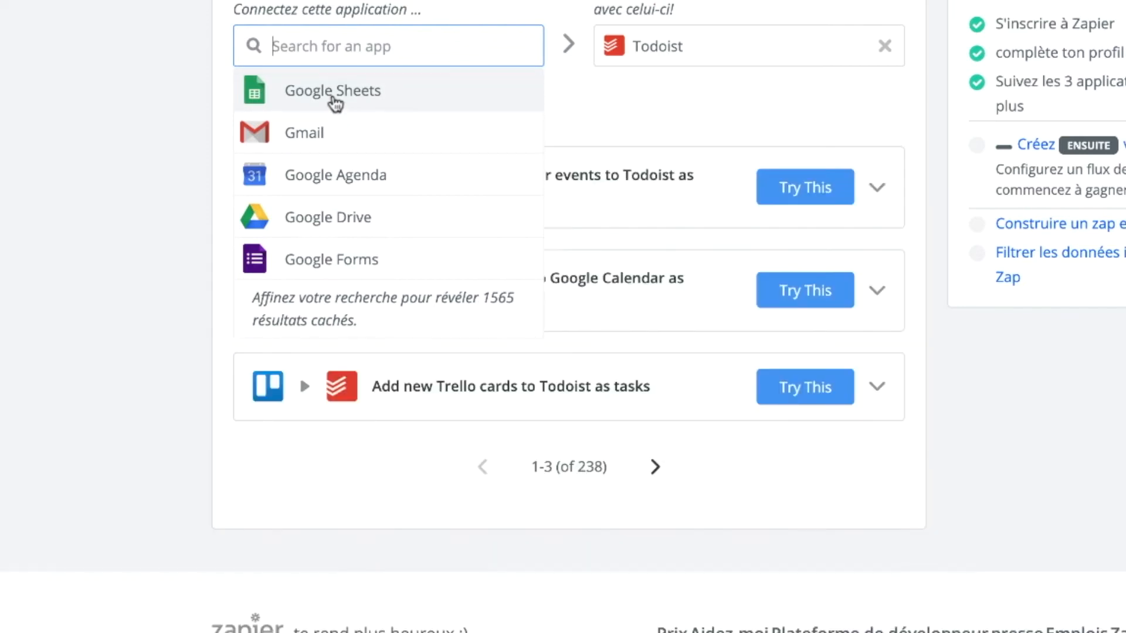
left_click(334, 97)
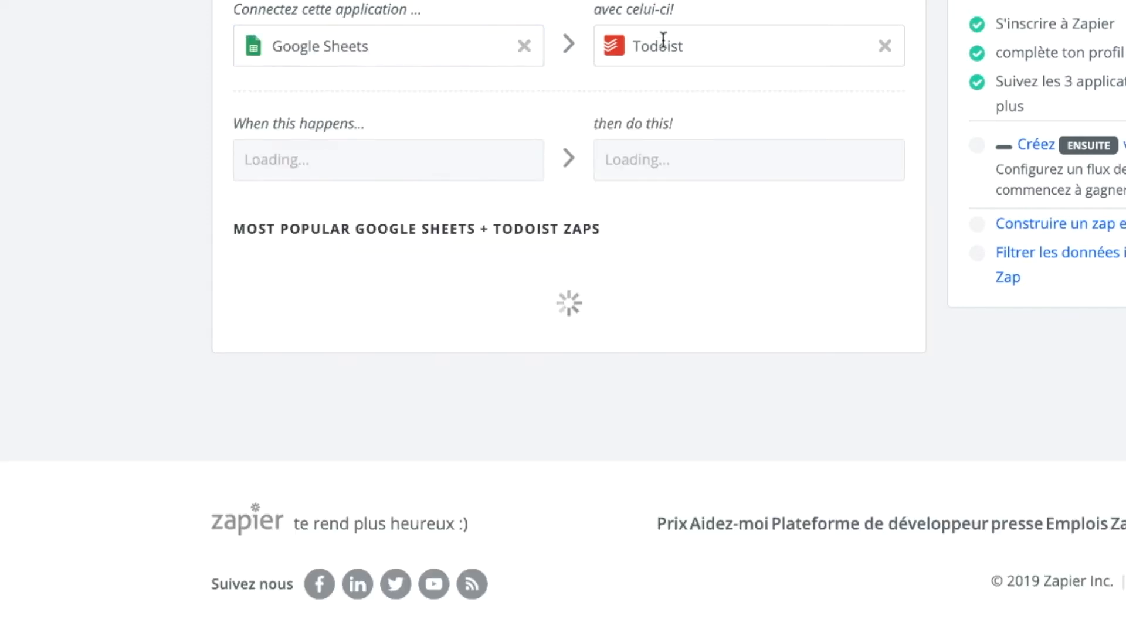
left_click(694, 47)
double_click(693, 47)
type("w")
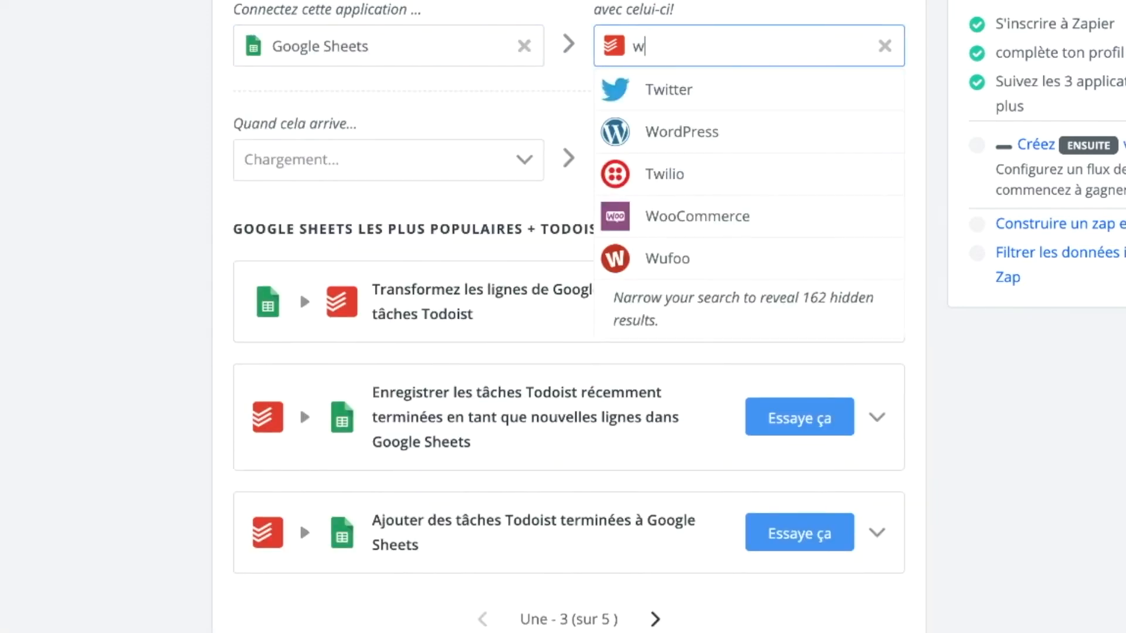
type("ordp")
left_click(693, 90)
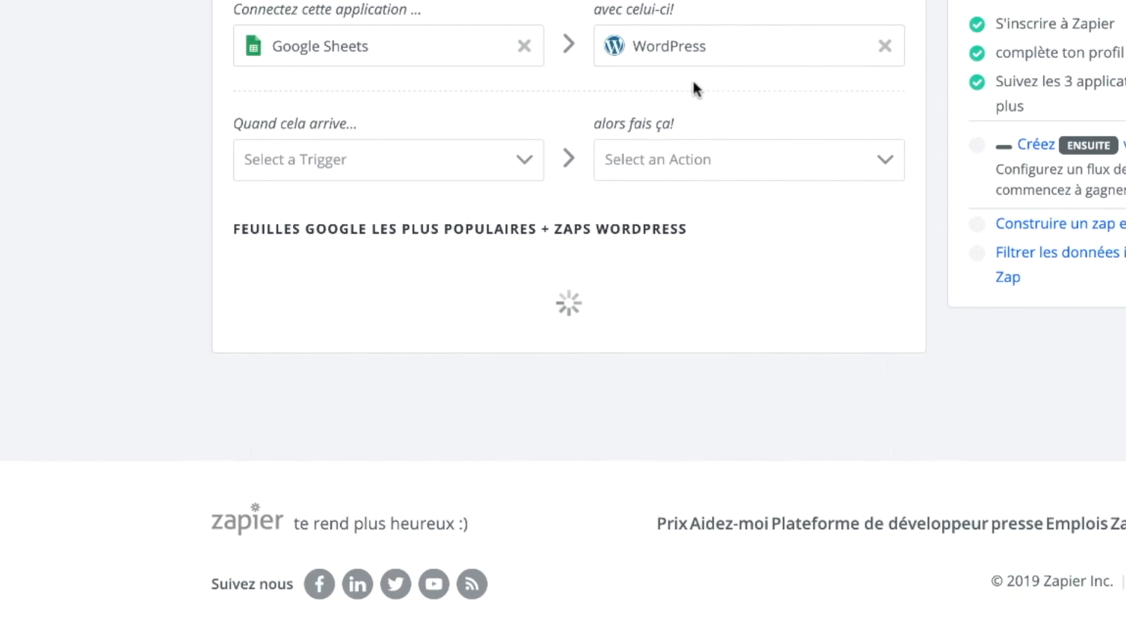
scroll(696, 273, "down", 2)
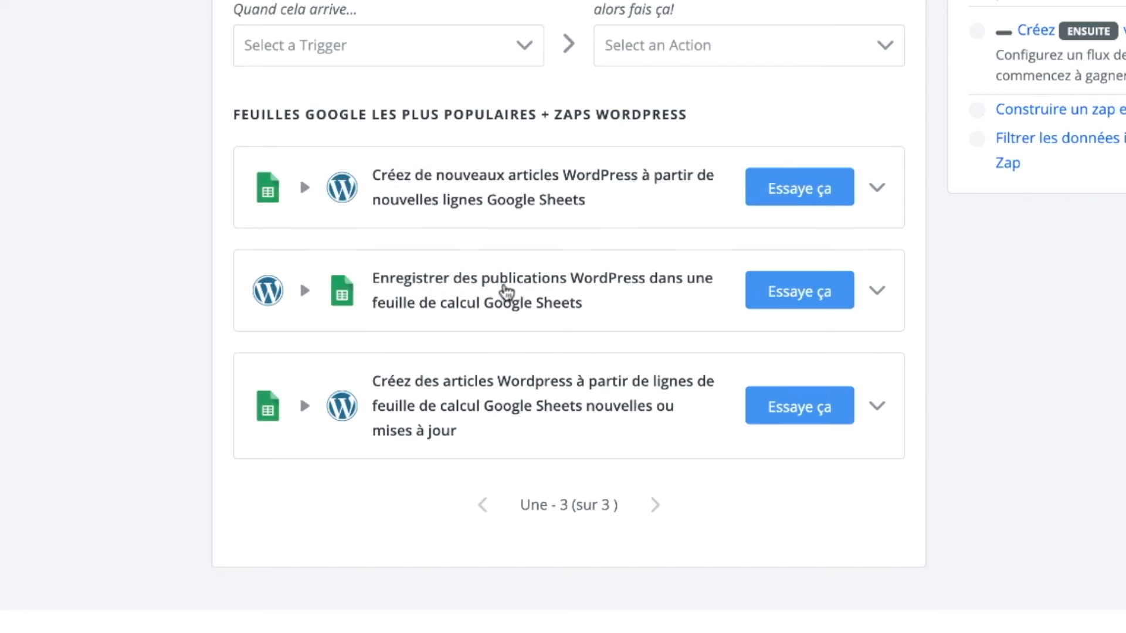
scroll(562, 314, "down", 3)
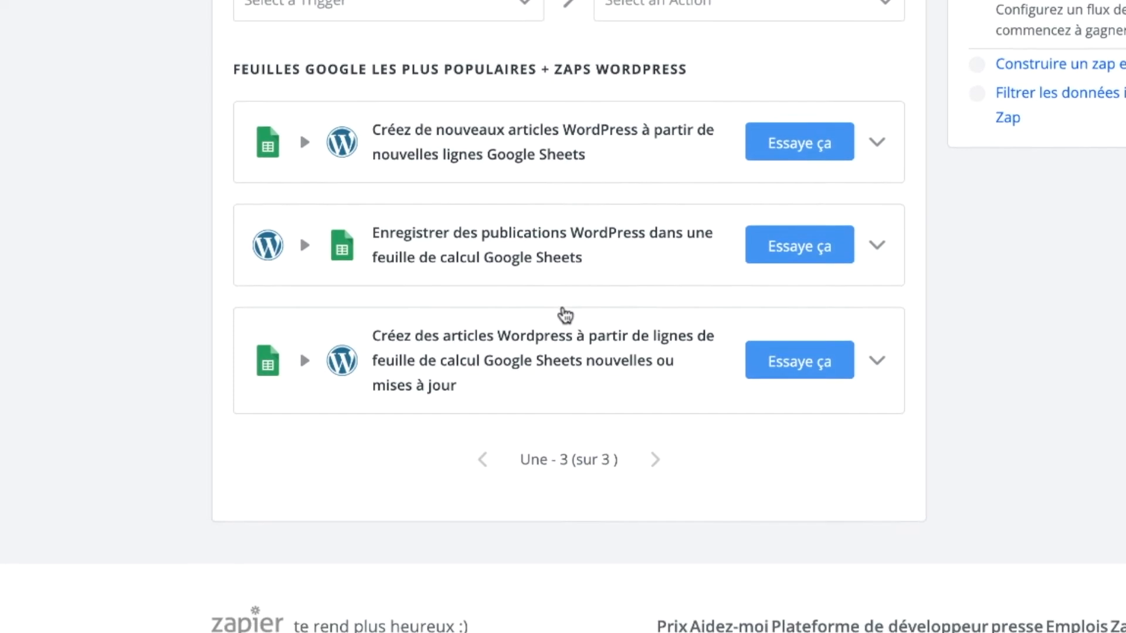
scroll(563, 314, "up", 1)
scroll(565, 317, "up", 4)
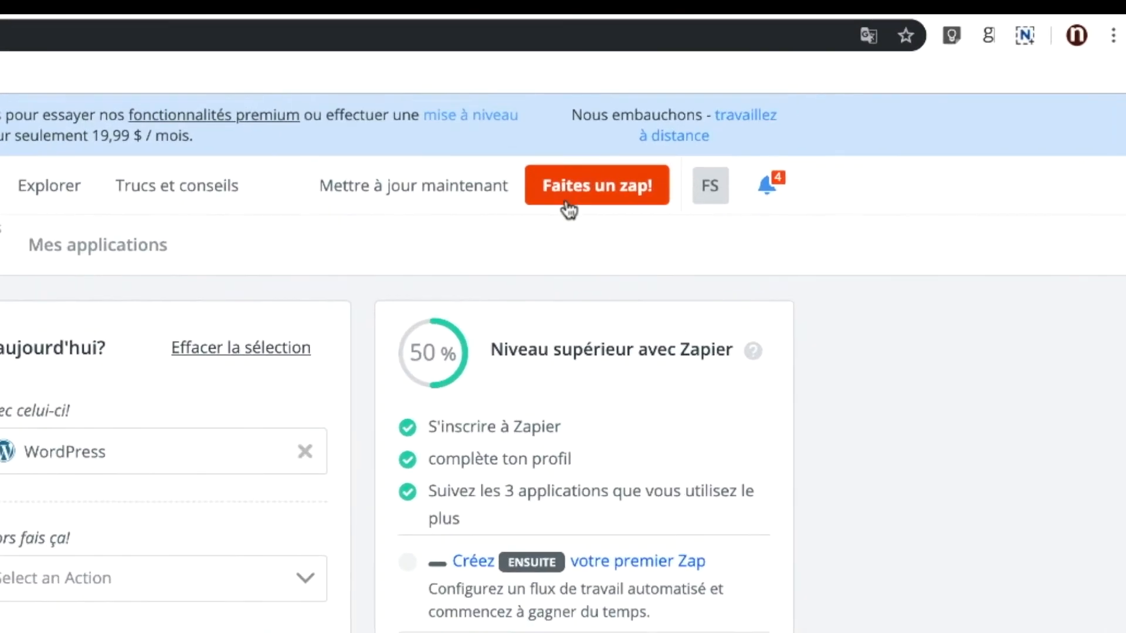
Step: Create a new Zap with Gmail as the trigger app and New Attachment as the trigger event
left_click(773, 121)
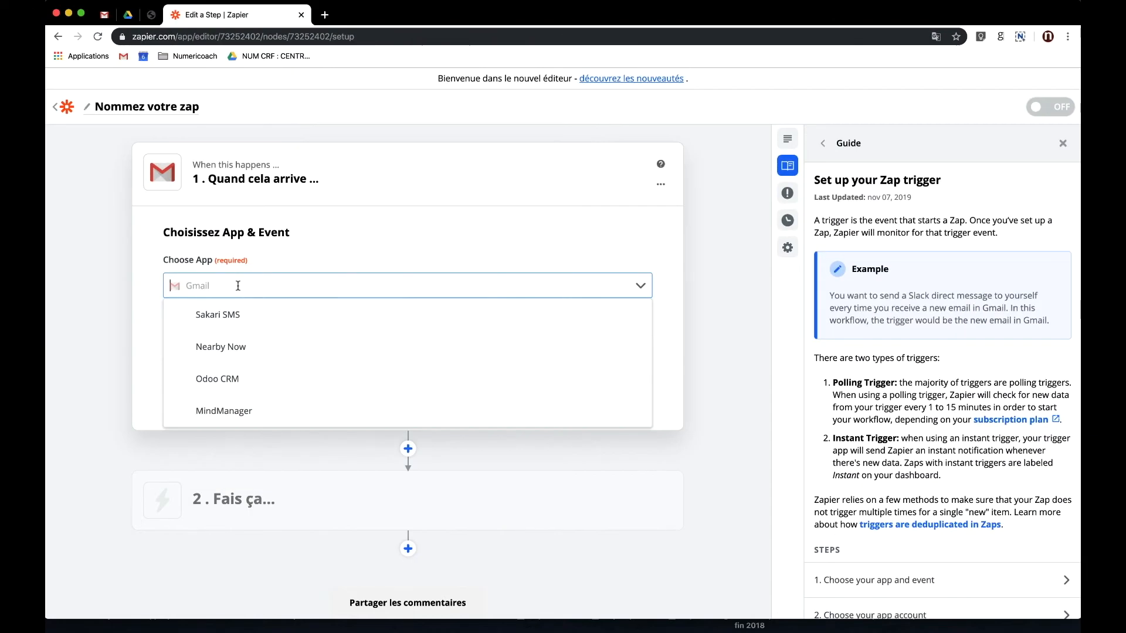
left_click(237, 285)
left_click(232, 346)
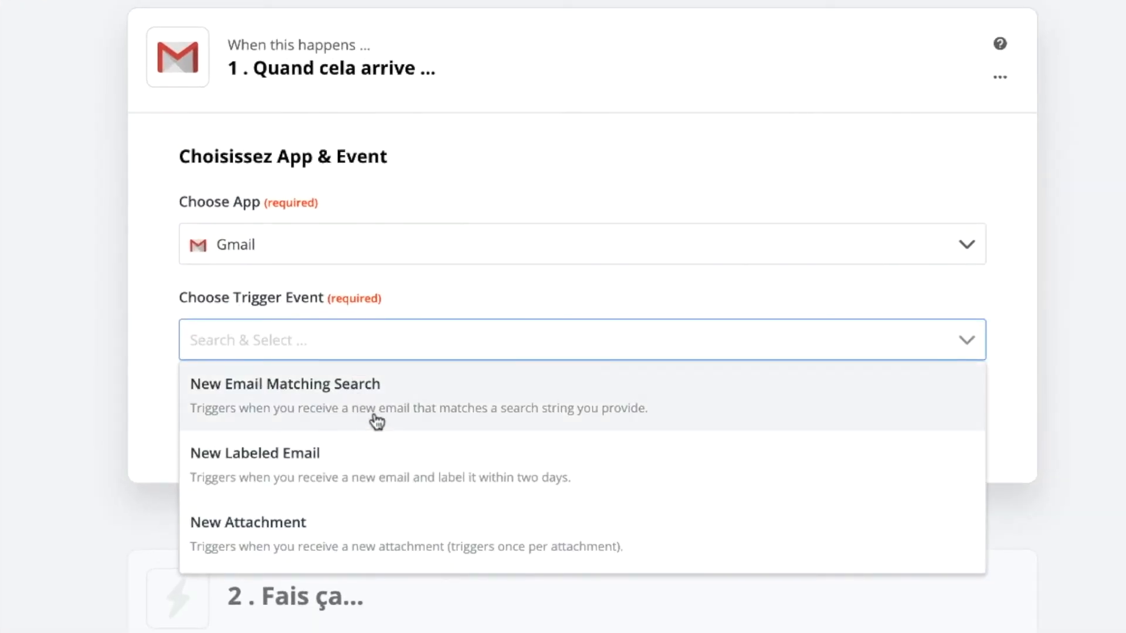
scroll(387, 458, "down", 1)
scroll(388, 463, "down", 1)
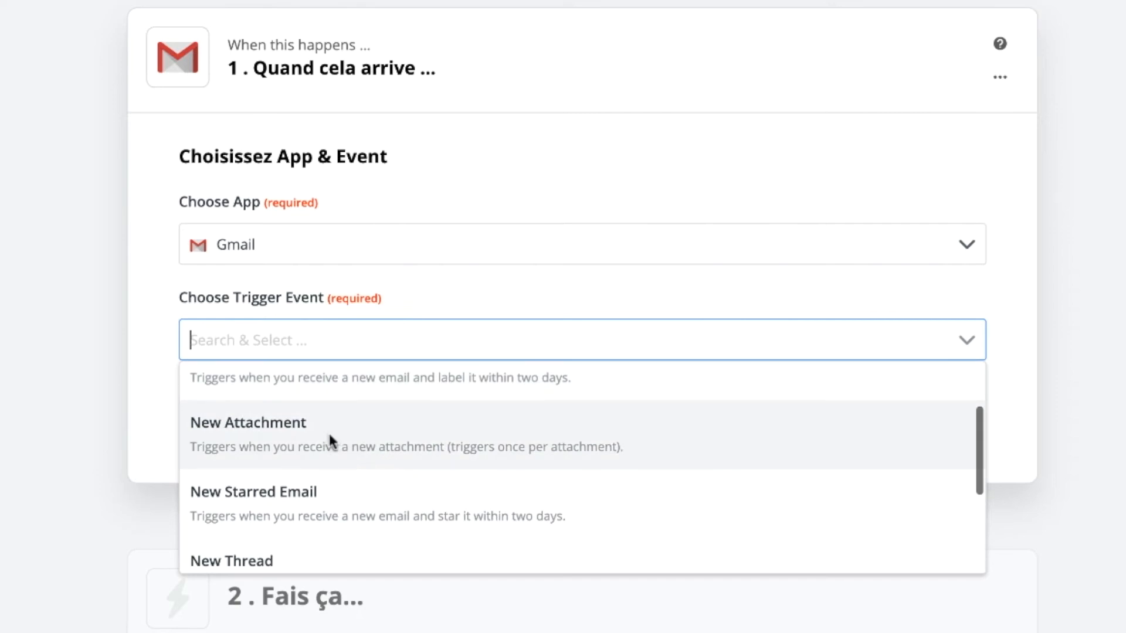
left_click(329, 437)
scroll(387, 454, "down", 2)
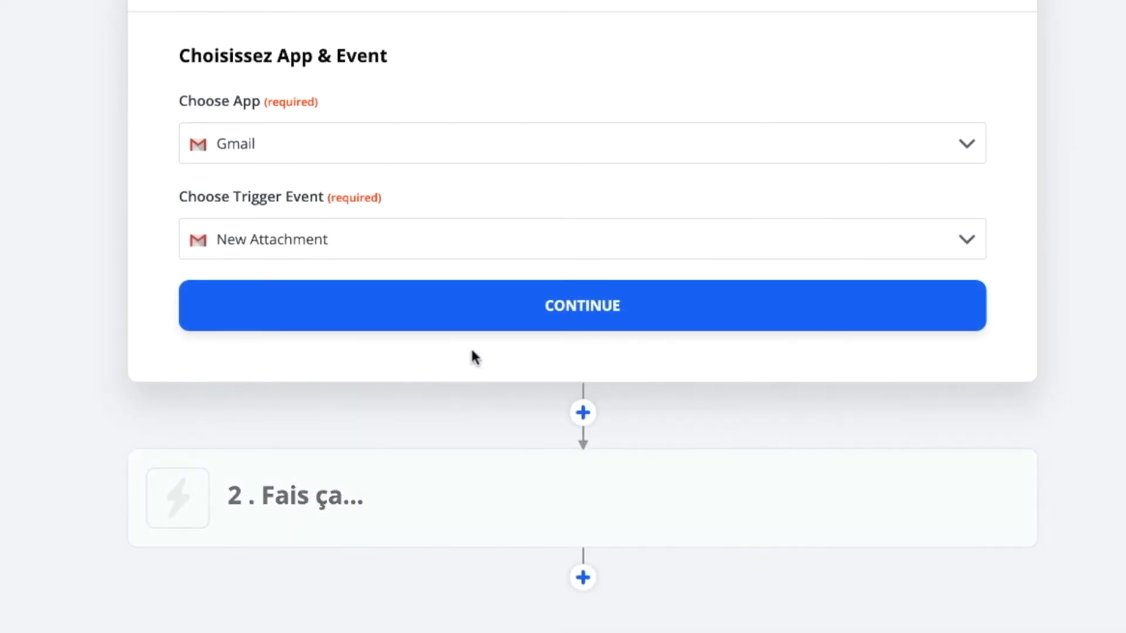
left_click(512, 311)
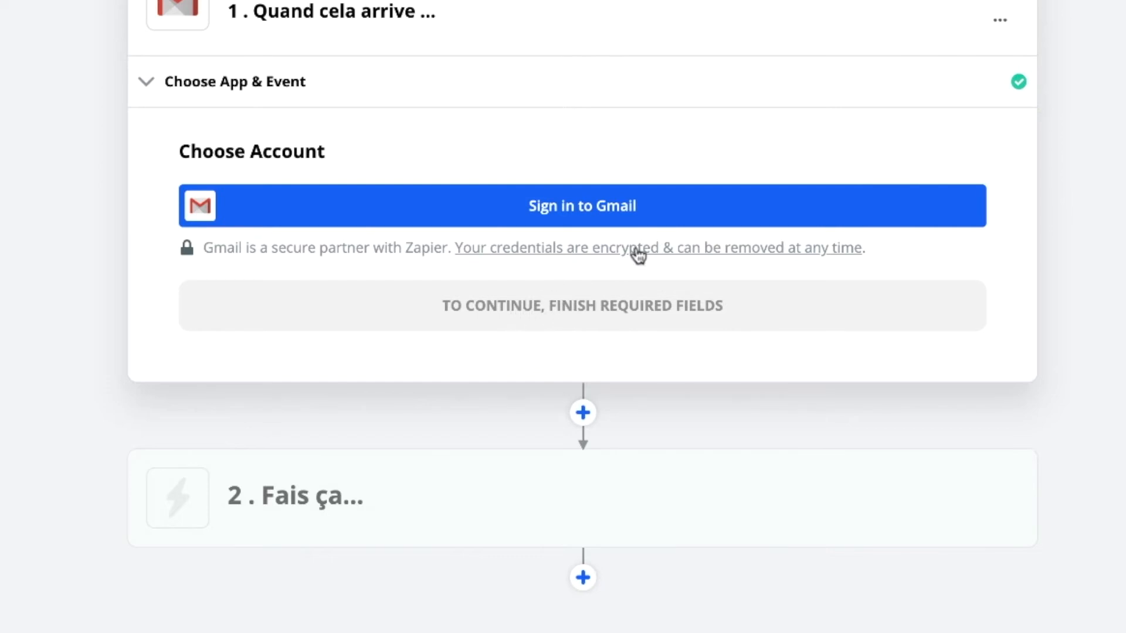
Step: Connect the Gmail account to the trigger by granting Zapier access to the Google account, and confirm it
left_click(569, 207)
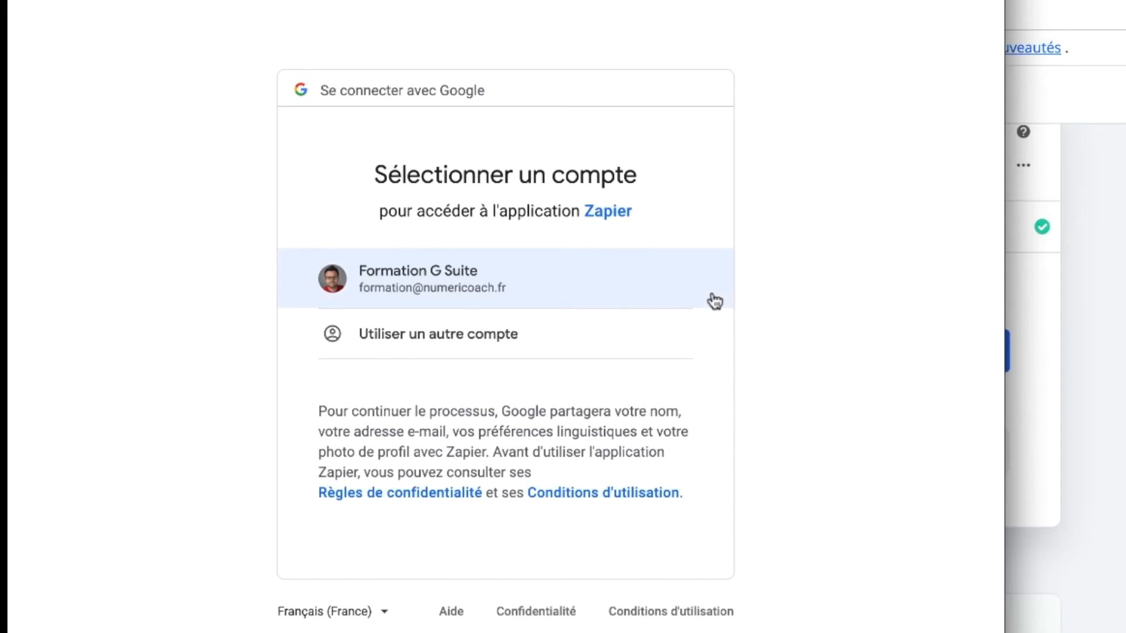
left_click(575, 296)
left_click_drag(401, 296, 610, 289)
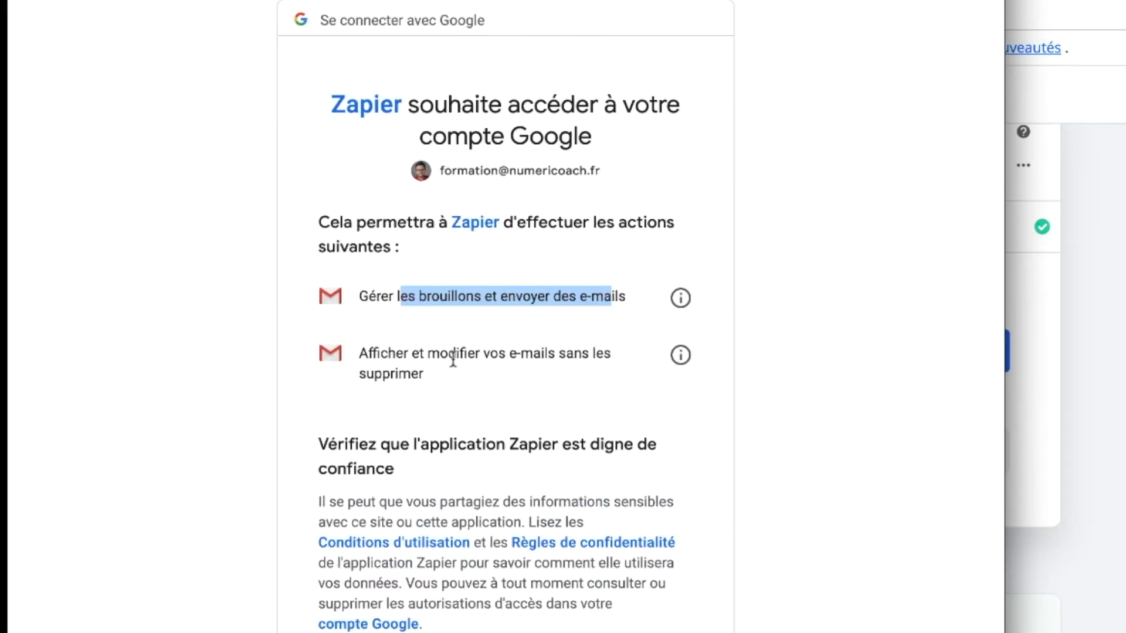
scroll(452, 359, "down", 2)
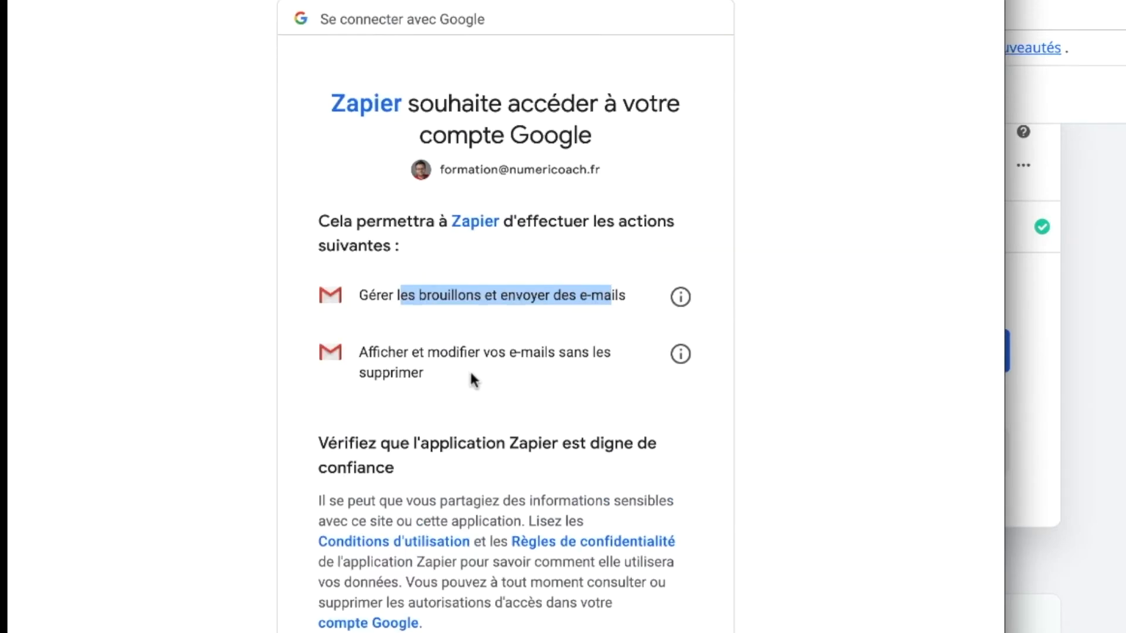
left_click(632, 622)
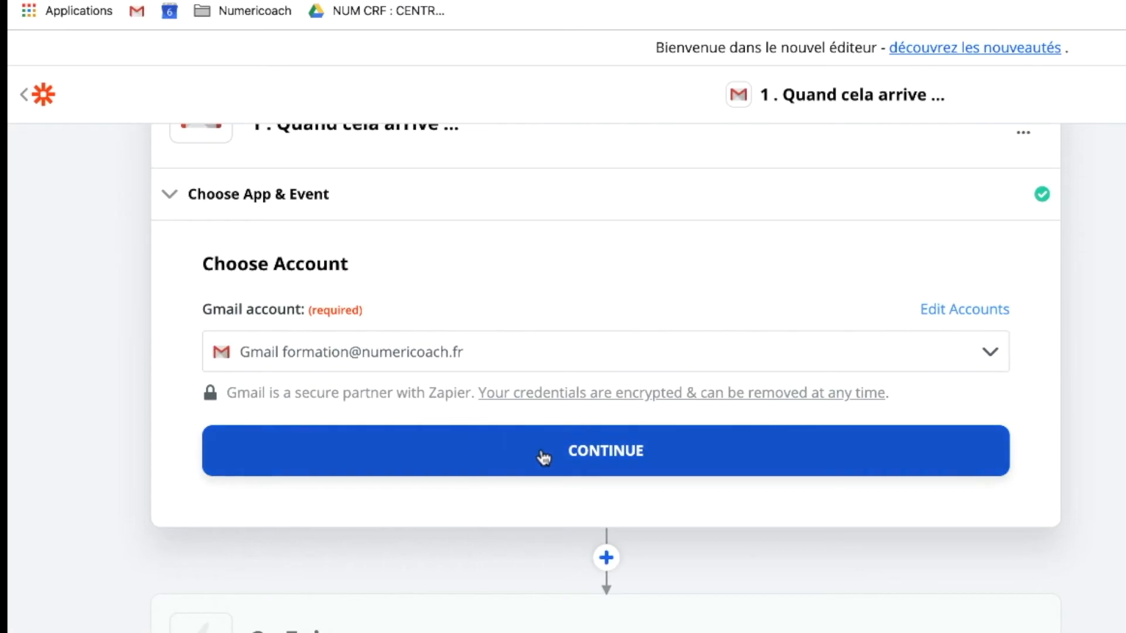
left_click(540, 454)
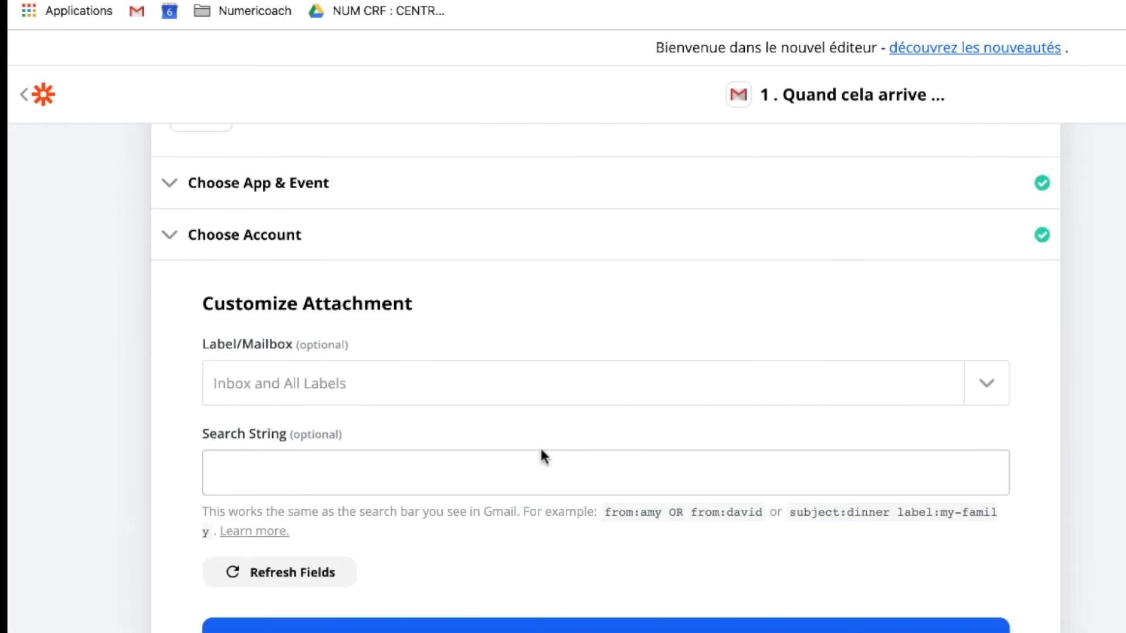
Step: Keep the attachment trigger on Inbox and All Labels with no search string, and test the Gmail connection
left_click(503, 384)
left_click(473, 331)
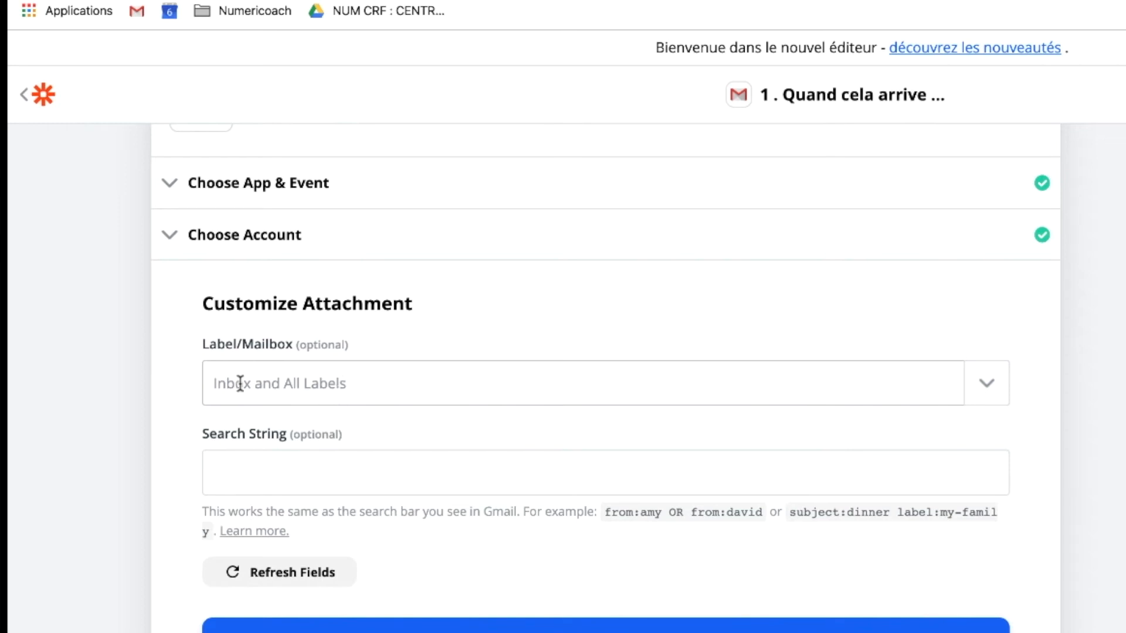
scroll(377, 395, "down", 3)
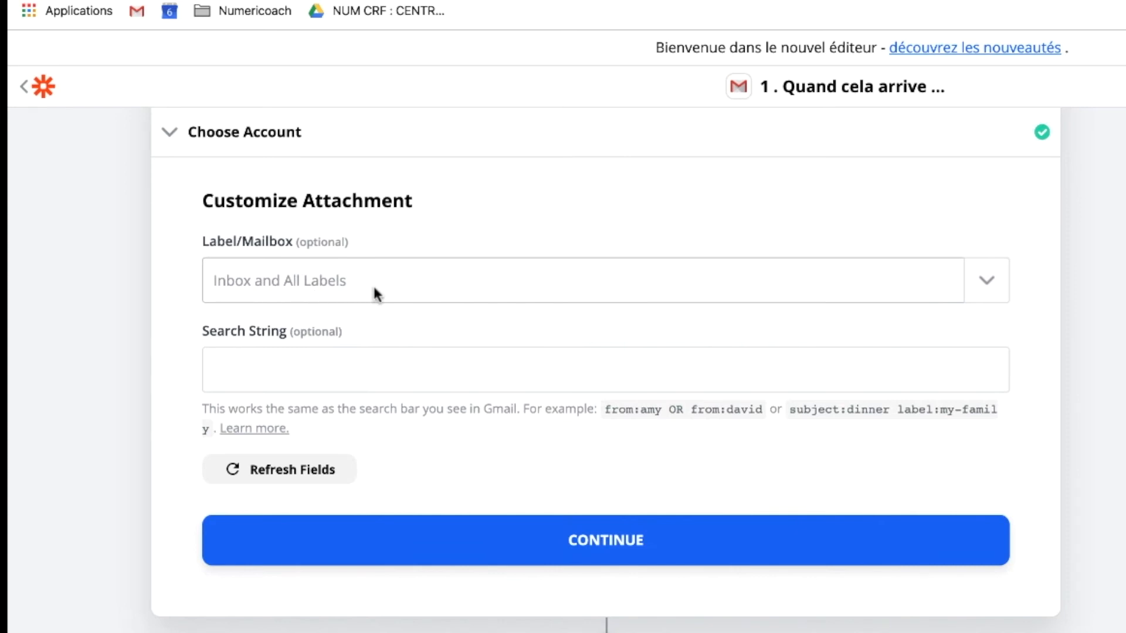
scroll(372, 376, "down", 3)
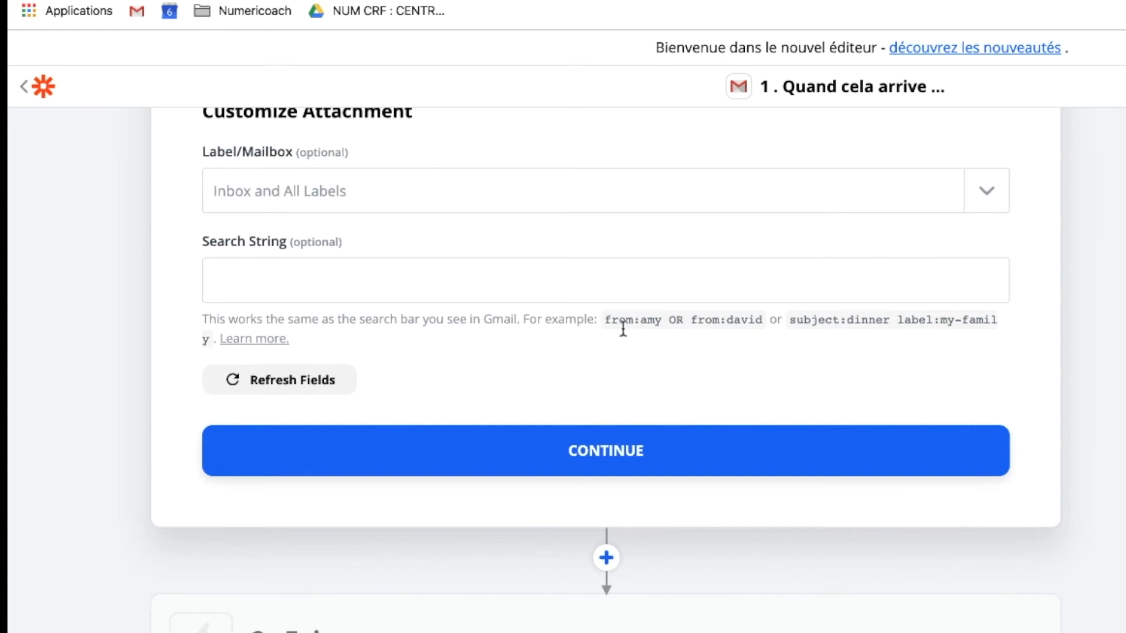
left_click(546, 430)
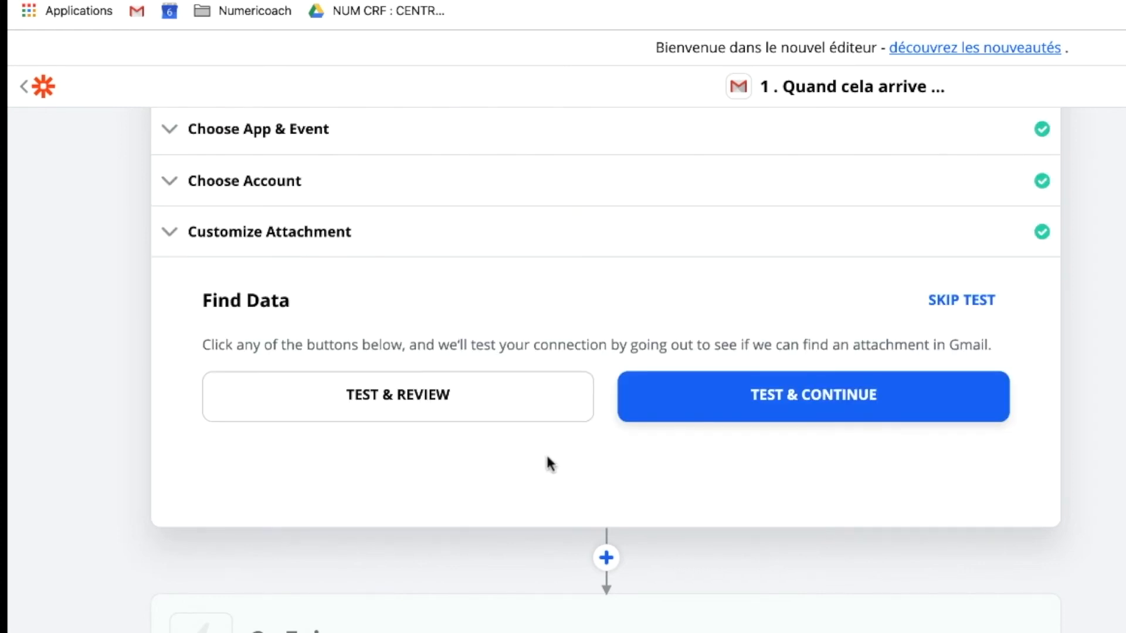
left_click(471, 400)
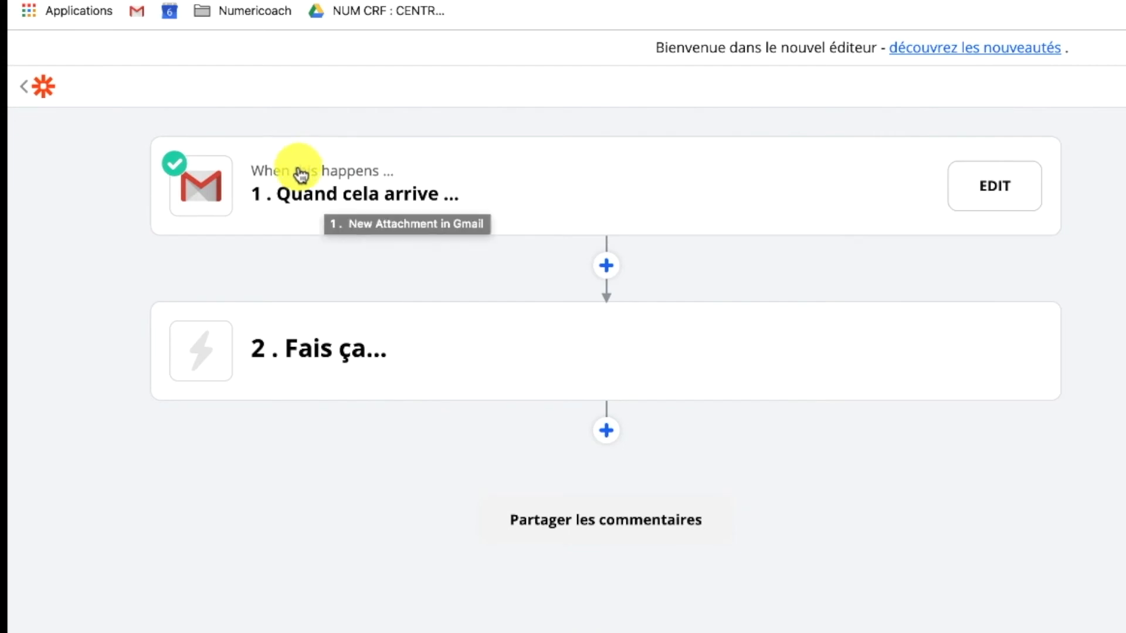
Step: Set Google Drive as the Zap's action app with Upload File as the action event, and confirm the choice
left_click(313, 349)
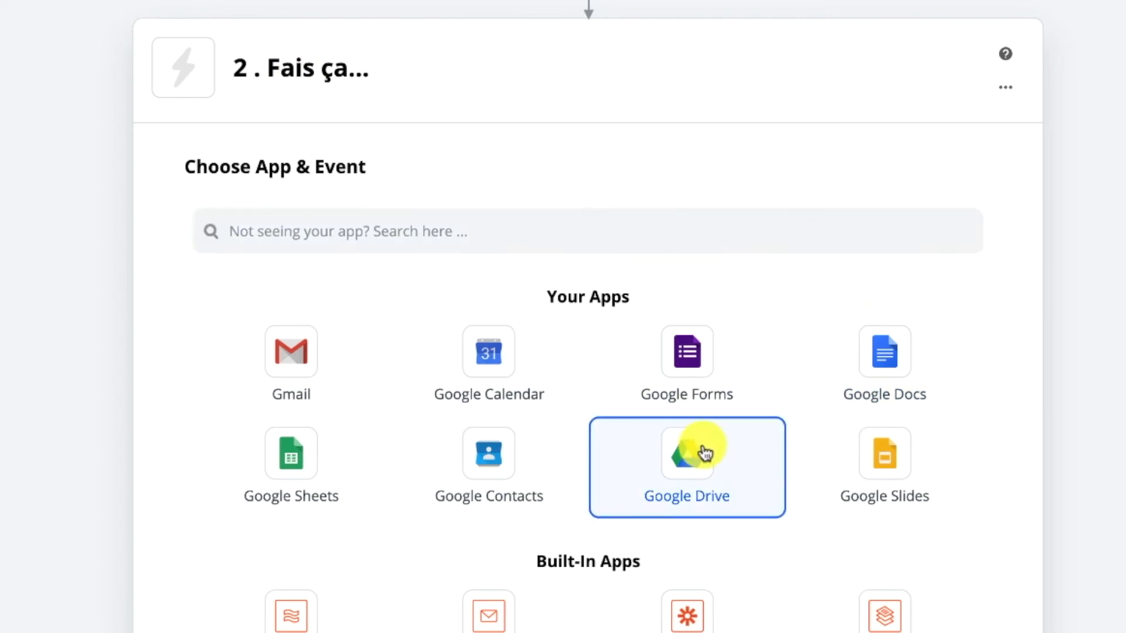
left_click(702, 446)
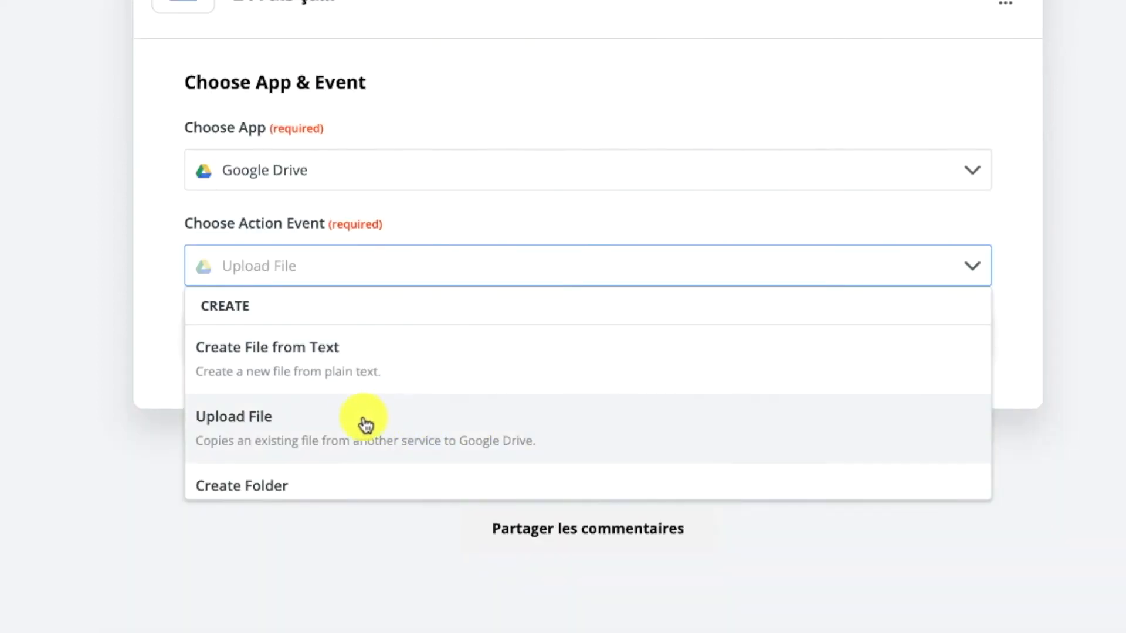
left_click(365, 422)
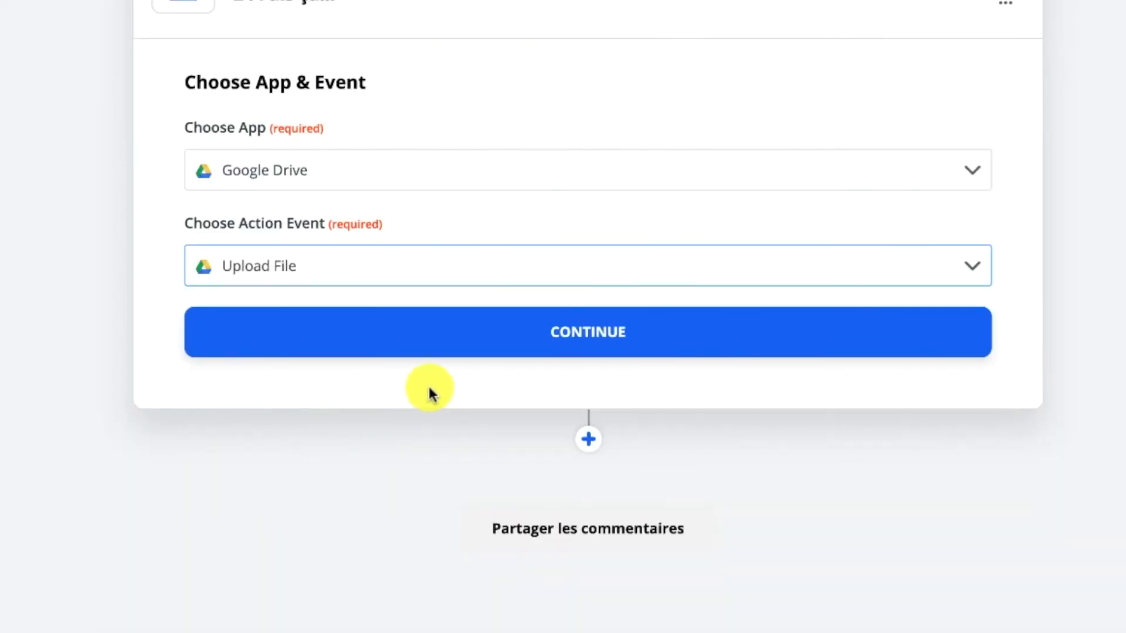
left_click(575, 330)
Step: Connect the Google Drive account to the upload action by granting Zapier access to its files
left_click(575, 230)
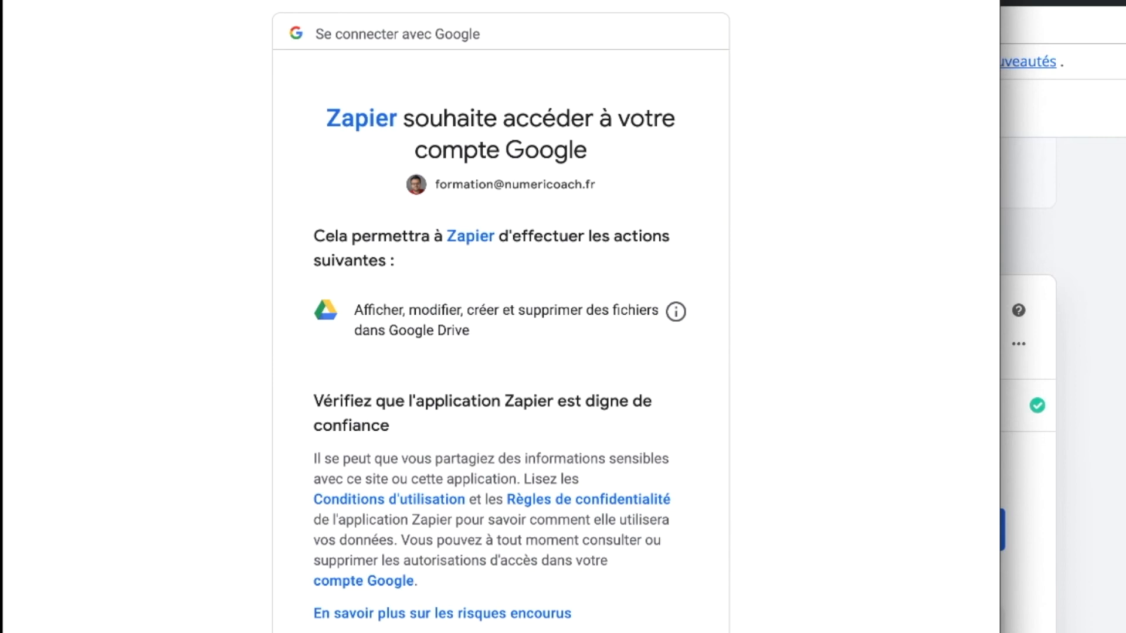
scroll(500, 316, "down", 1)
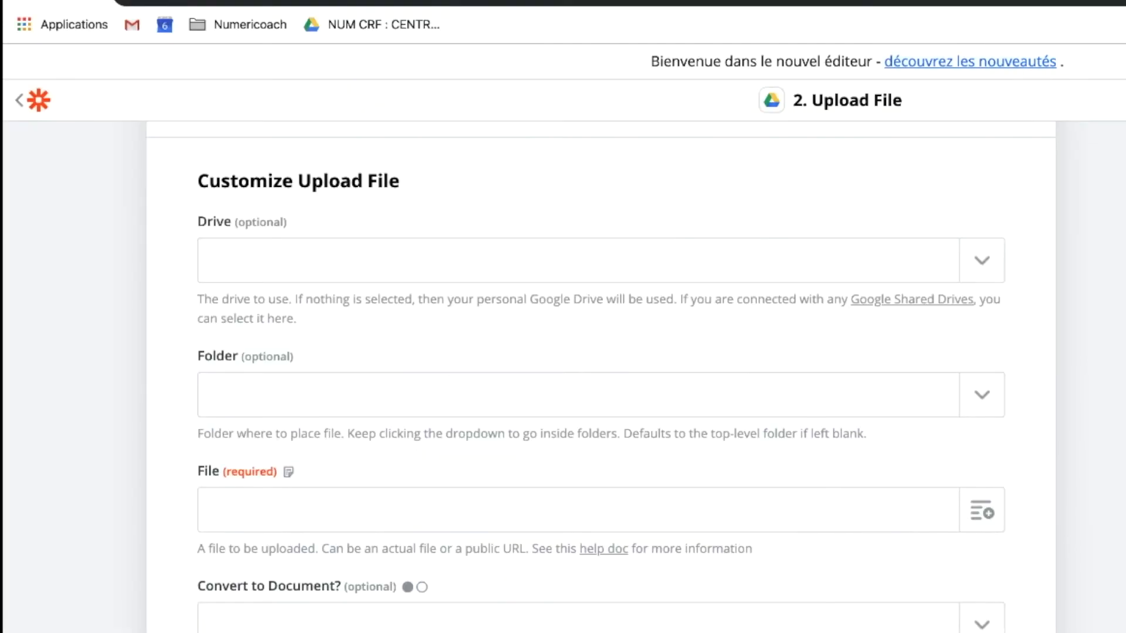
Step: Set the upload's drive to My Google Drive, and open the folder choices and the required file field
left_click(385, 271)
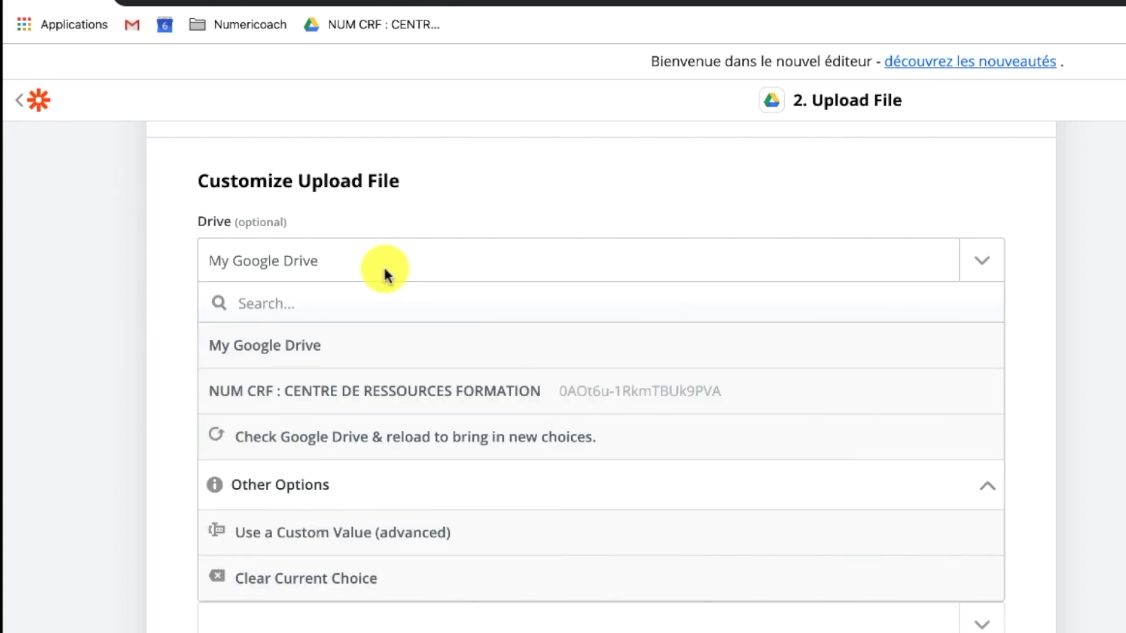
left_click(164, 341)
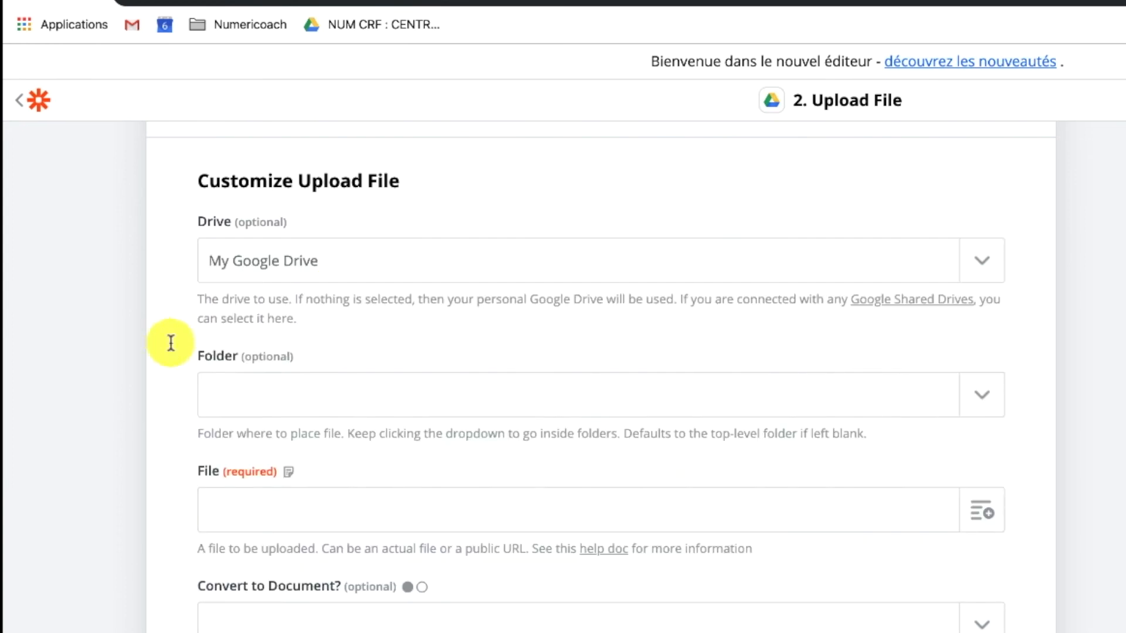
left_click(296, 394)
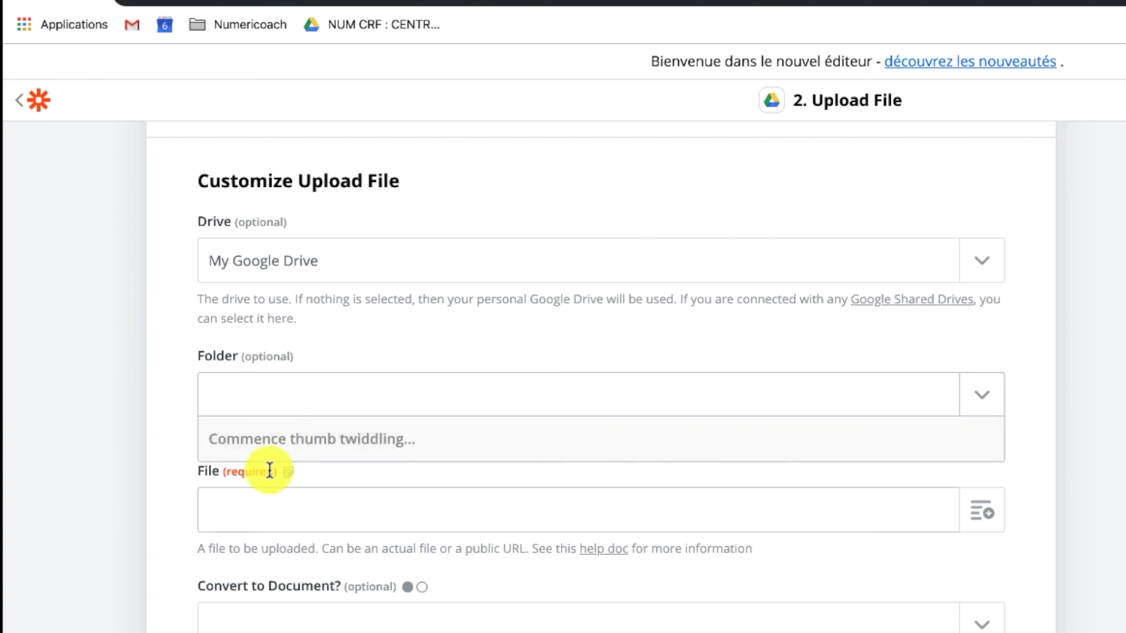
left_click(252, 519)
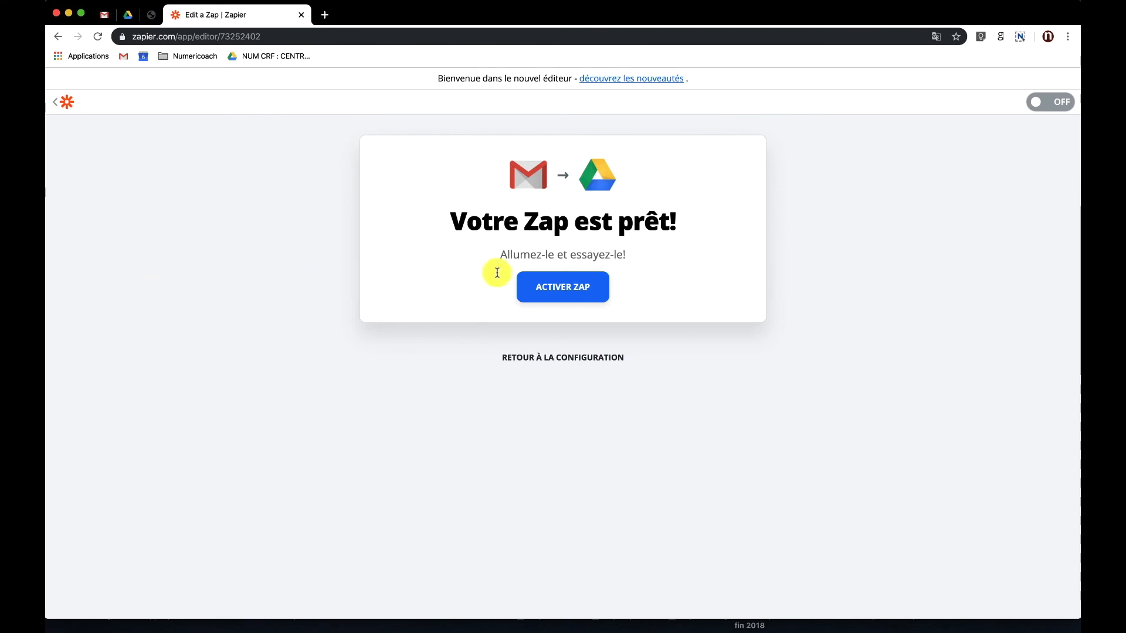
Step: Switch to the Gmail inbox to view the test message with its attachment
key("super+1")
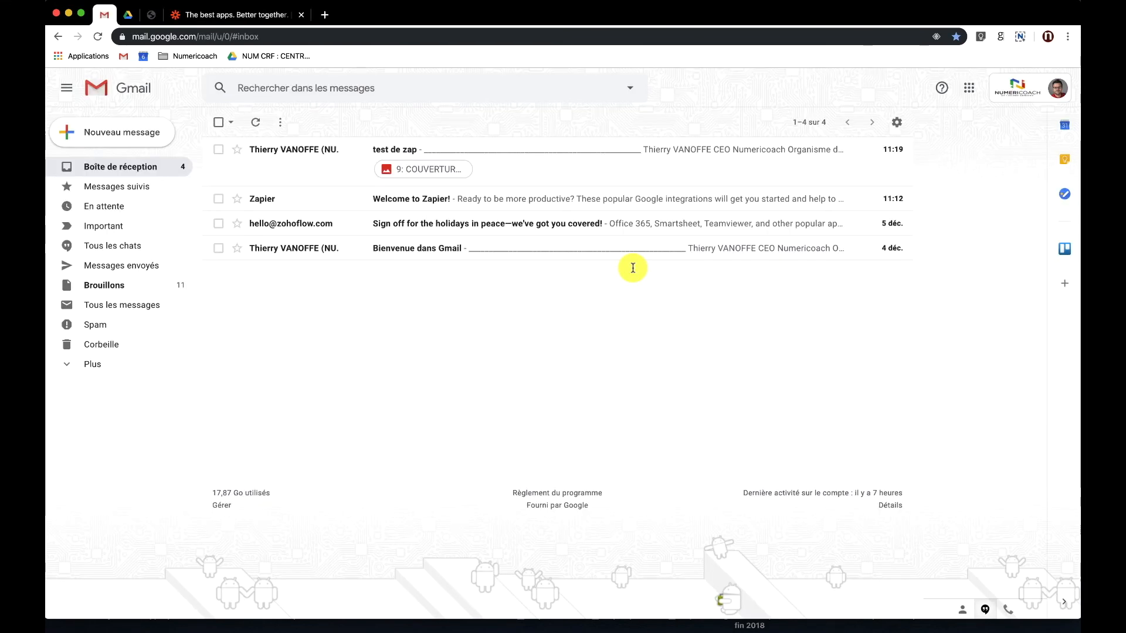